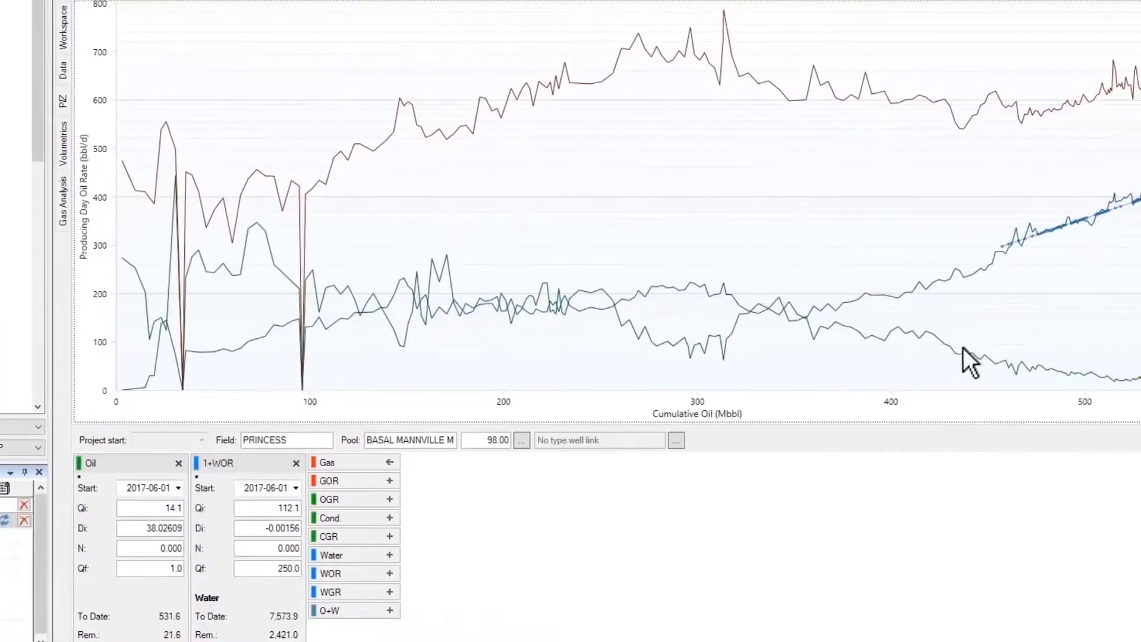
Step: Fit an oil decline to the recent production trend, then best-fit two wells including 1+WOR
{"action": "left_click", "coordinate": [982, 363]}
{"action": "left_click_drag", "start_coordinate": [769, 336], "coordinate": [677, 307]}
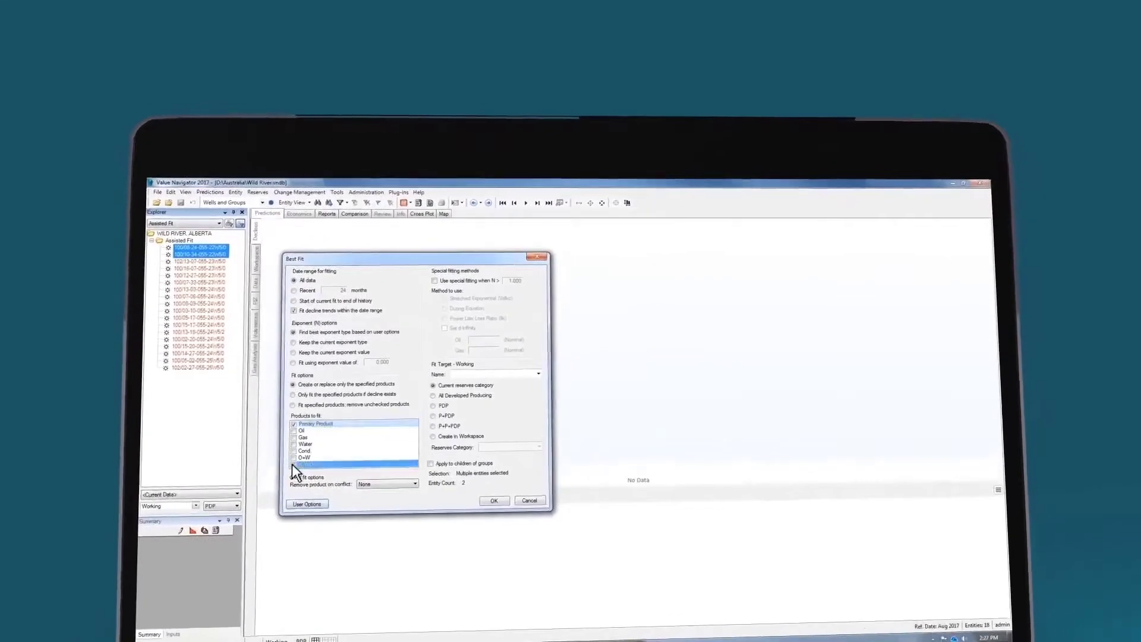
{"action": "left_click", "coordinate": [259, 584]}
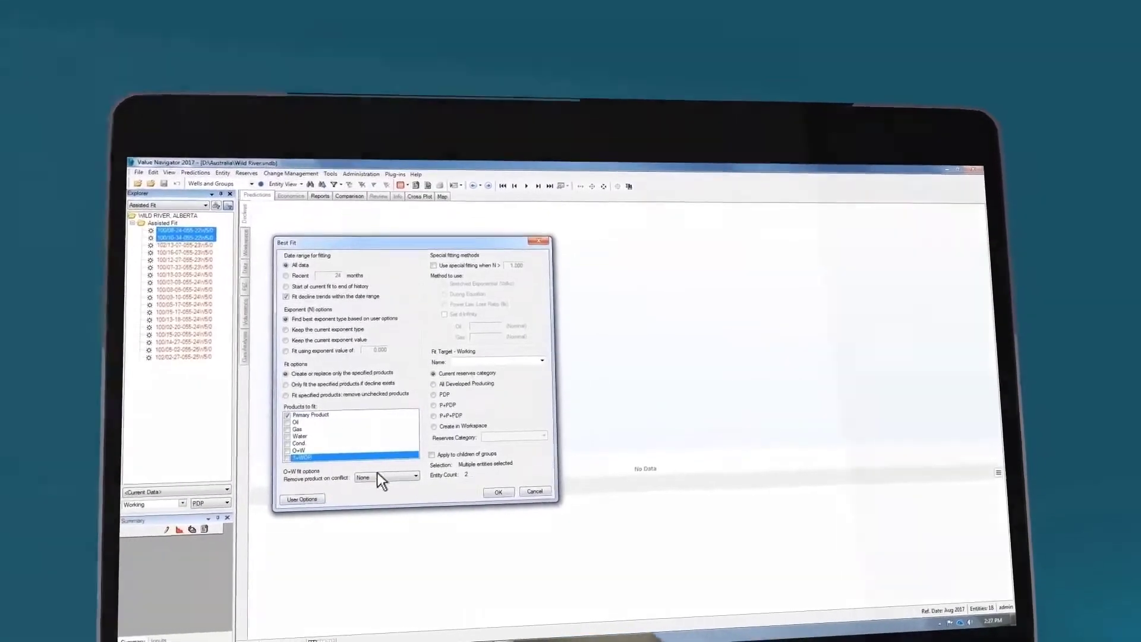
{"action": "left_click", "coordinate": [498, 491]}
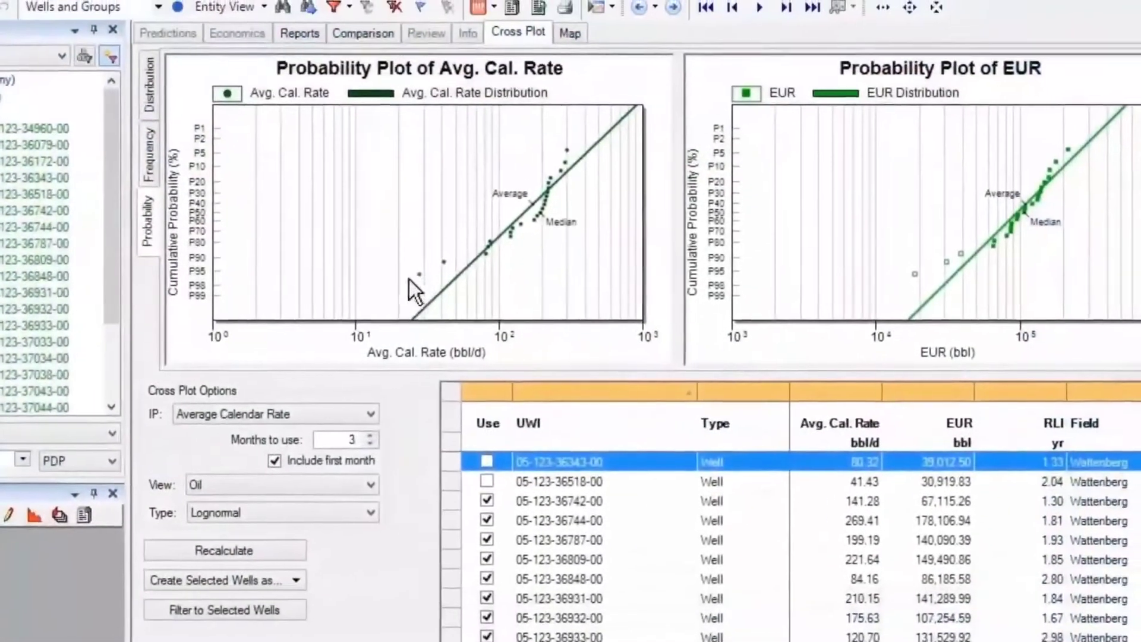
Step: Exclude the low outlier well, recalculate the distributions and show the distribution statistics
{"action": "left_click", "coordinate": [419, 274]}
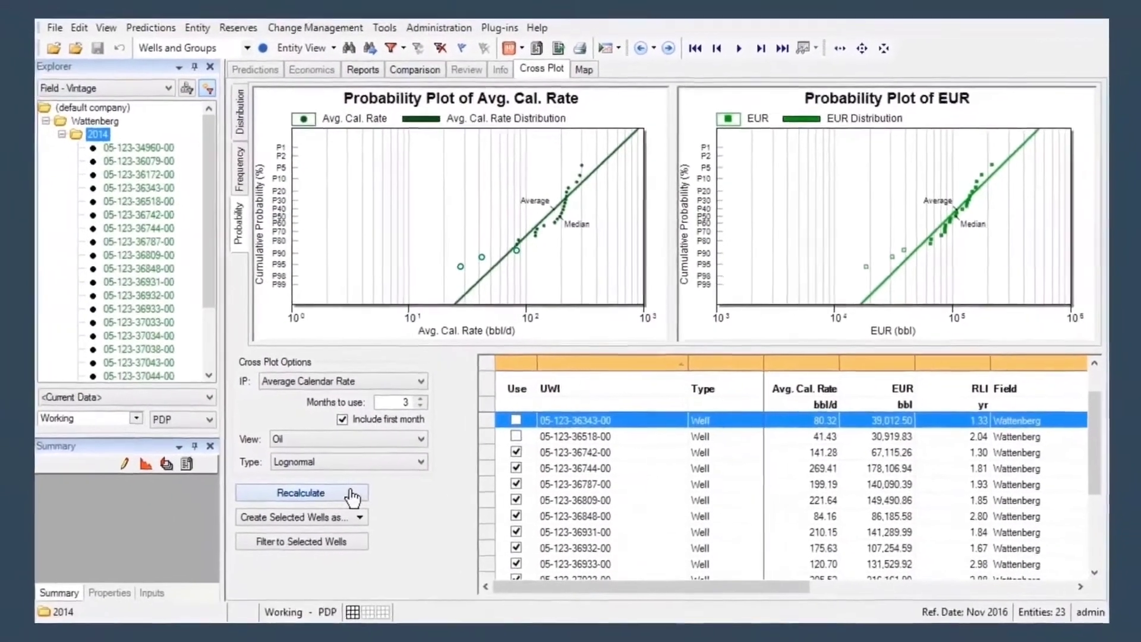
{"action": "left_click", "coordinate": [351, 492]}
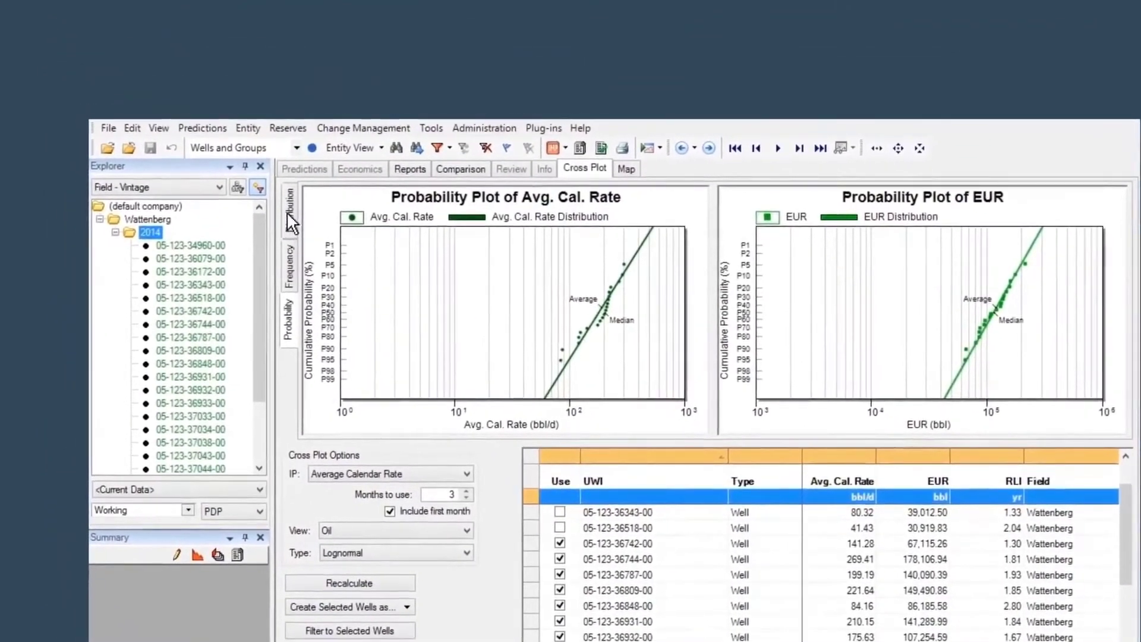
{"action": "left_click", "coordinate": [287, 212]}
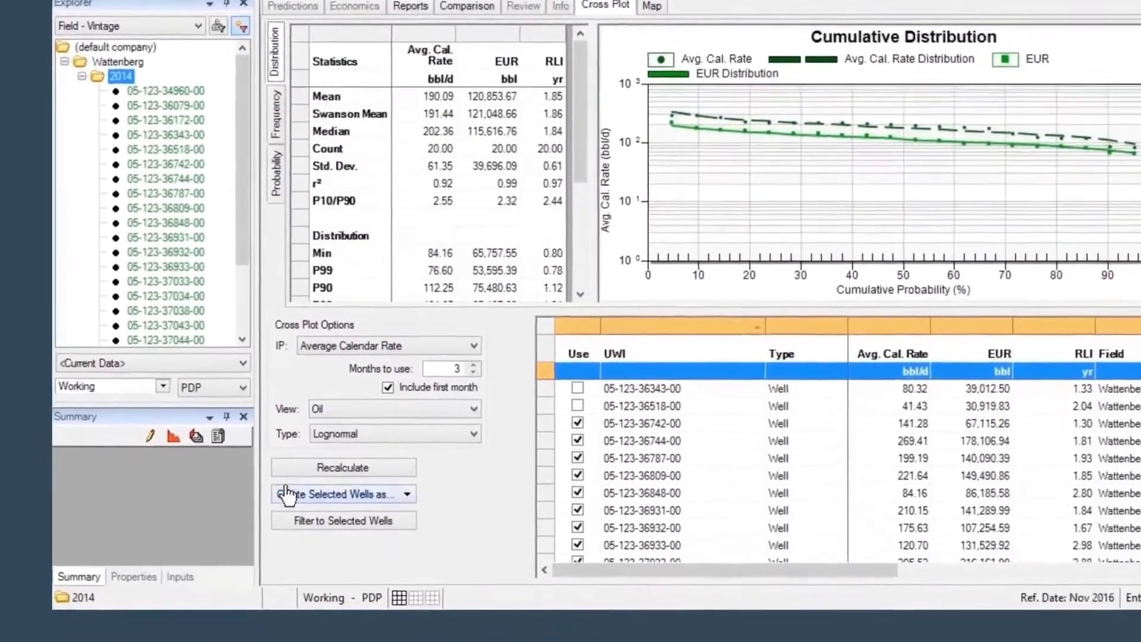
Step: Create a type well from the selected wells for 3 future wells, weighted at the 90th percentile
{"action": "left_click", "coordinate": [296, 595]}
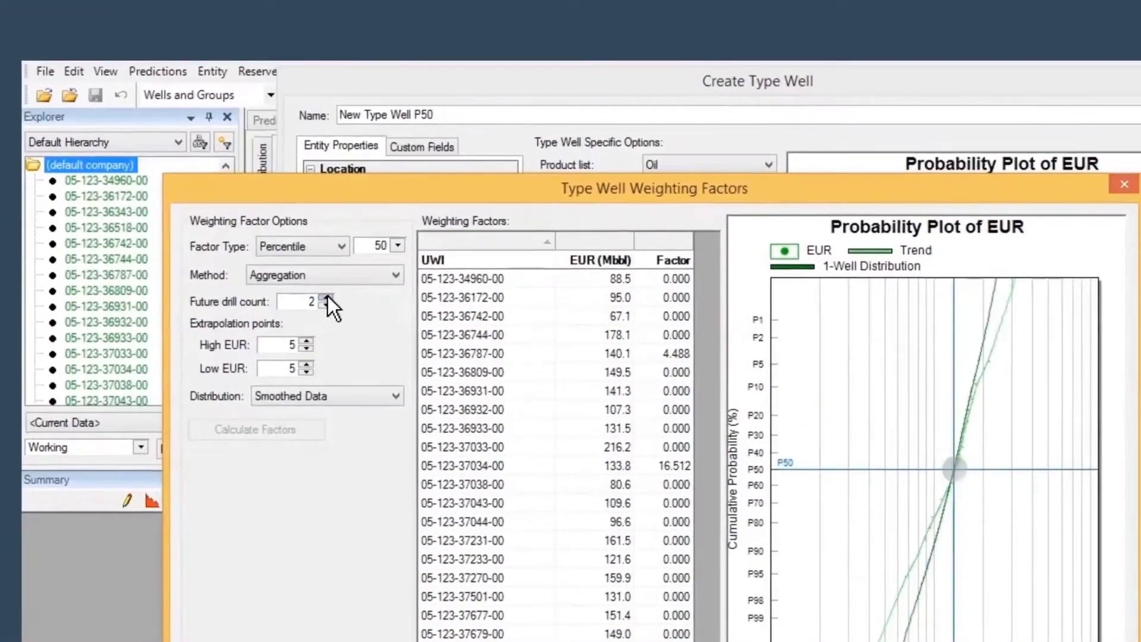
{"action": "left_click", "coordinate": [327, 297]}
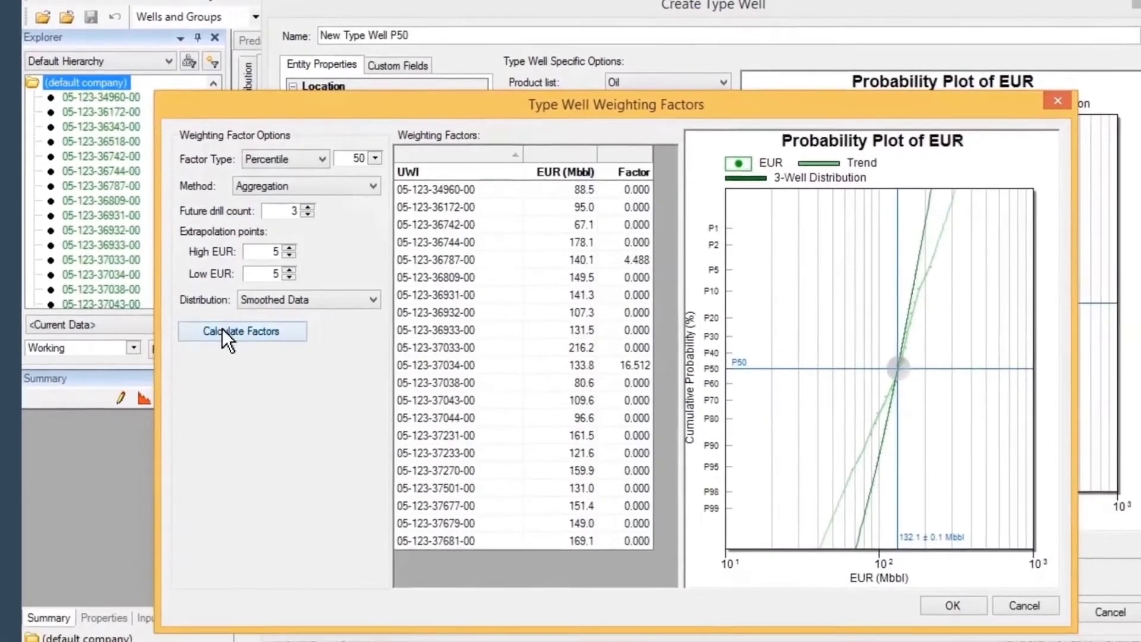
{"action": "left_click", "coordinate": [226, 358]}
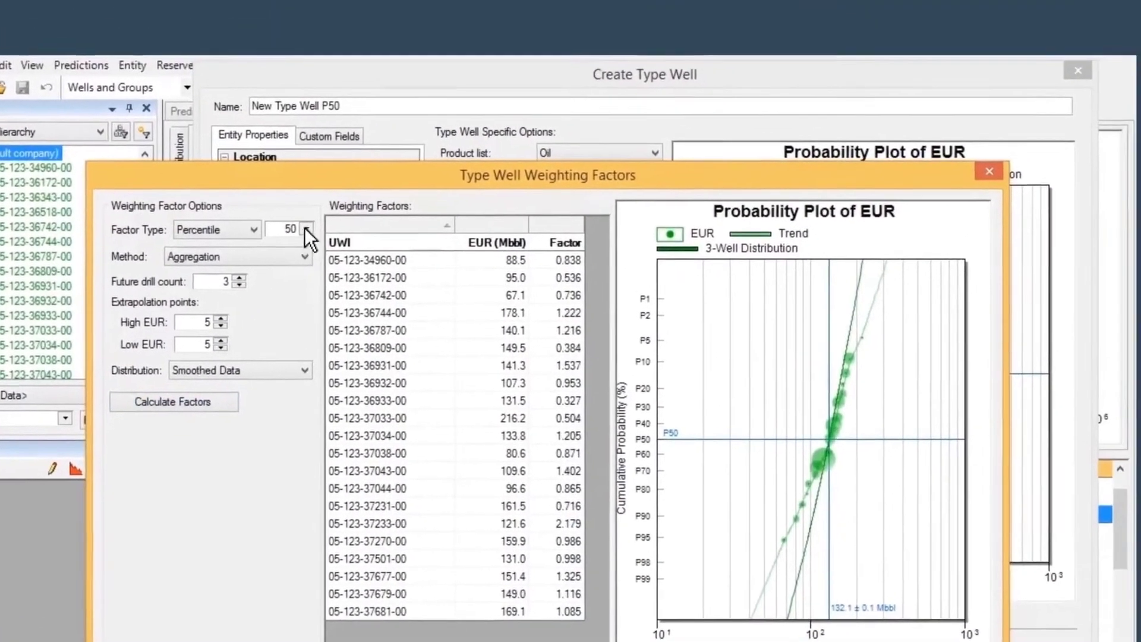
{"action": "left_click", "coordinate": [307, 230]}
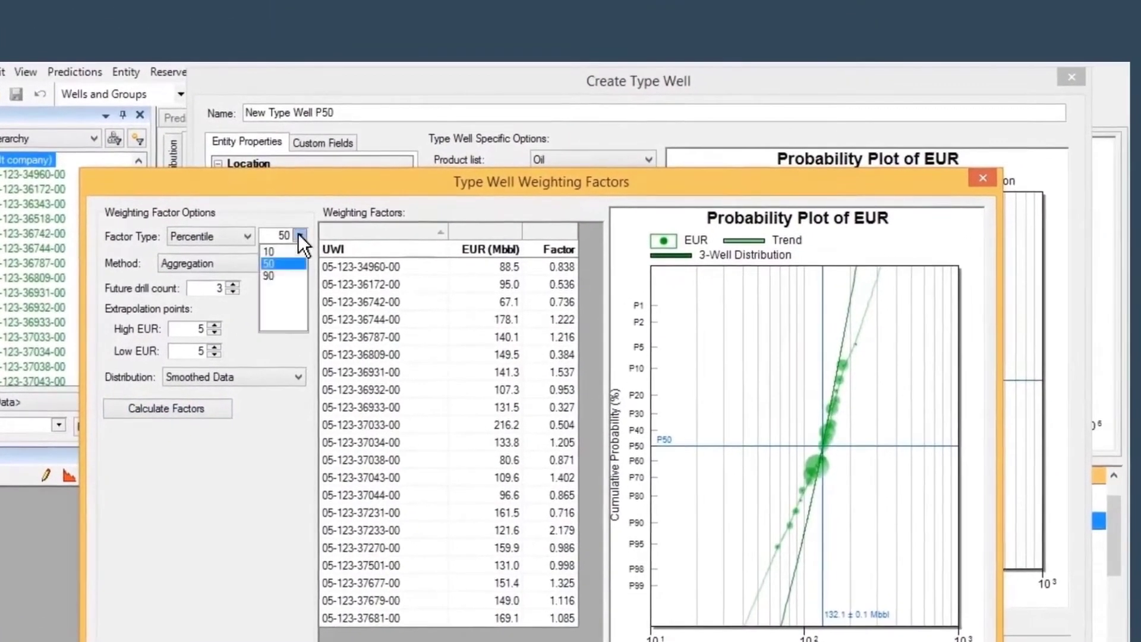
{"action": "left_click", "coordinate": [300, 275]}
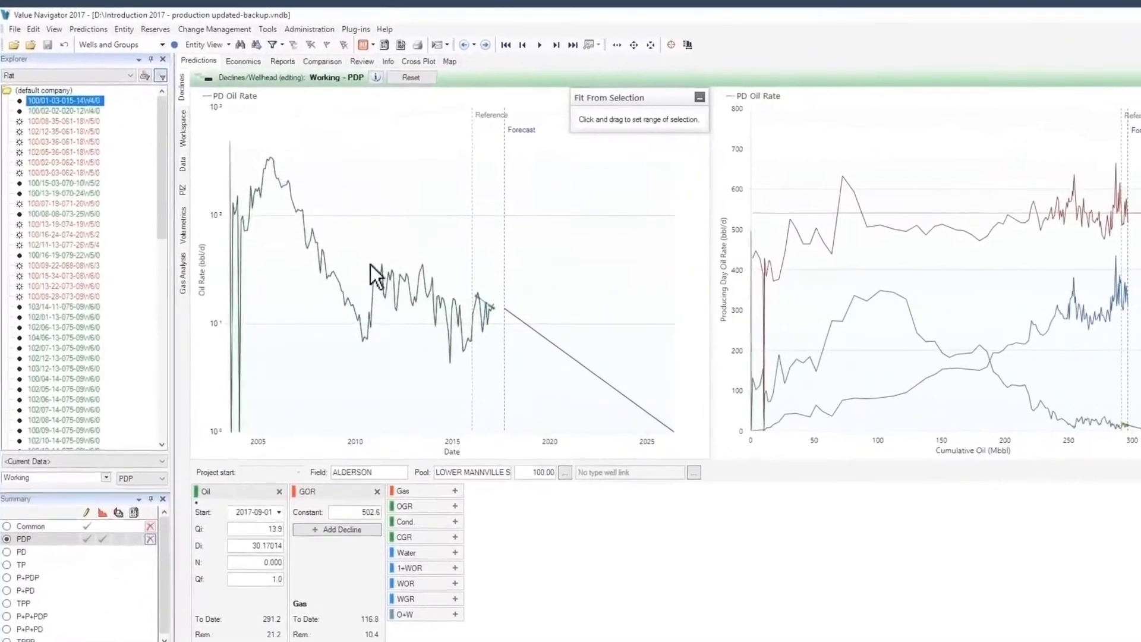
Step: Refit the oil decline over 2011–2017 and add a 1+WOR forecast as a decline
{"action": "left_click_drag", "start_coordinate": [370, 265], "coordinate": [444, 267]}
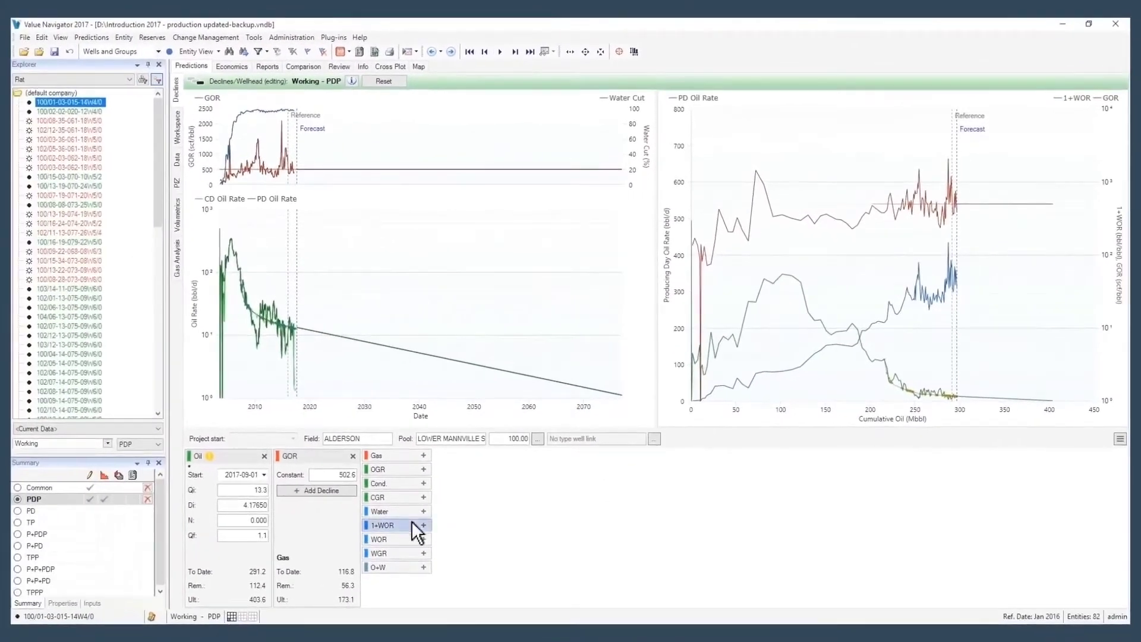
{"action": "left_click", "coordinate": [410, 521]}
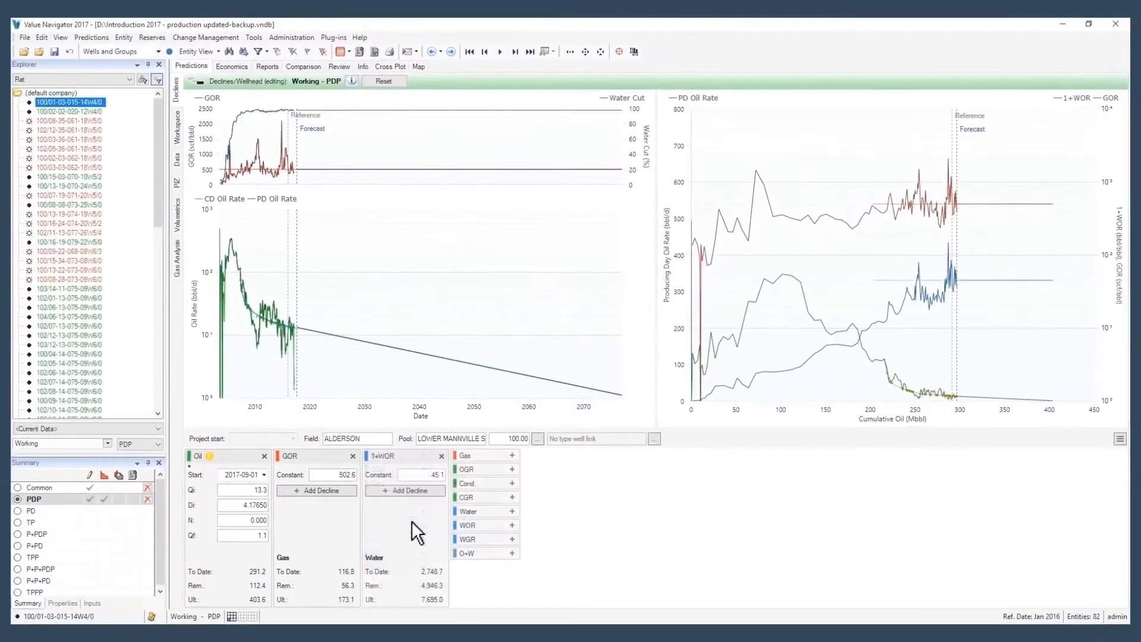
{"action": "left_click", "coordinate": [399, 491]}
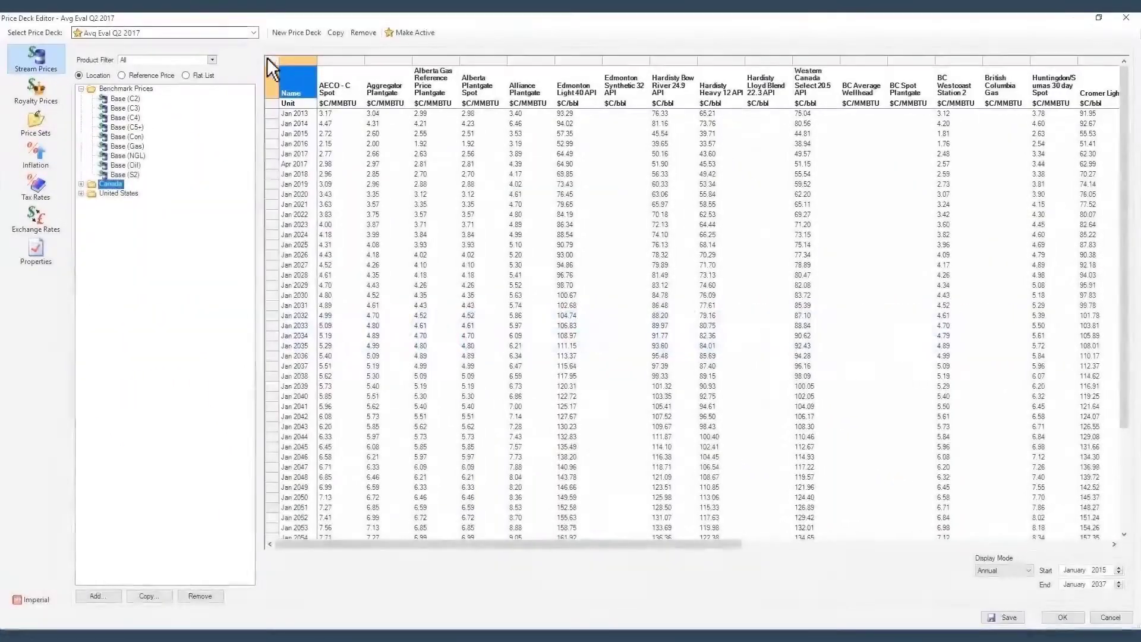
Step: Switch through Price Deck 1 - Low, Price Deck 2 - Mid and the high price deck
{"action": "left_click", "coordinate": [252, 37]}
{"action": "left_click", "coordinate": [252, 58]}
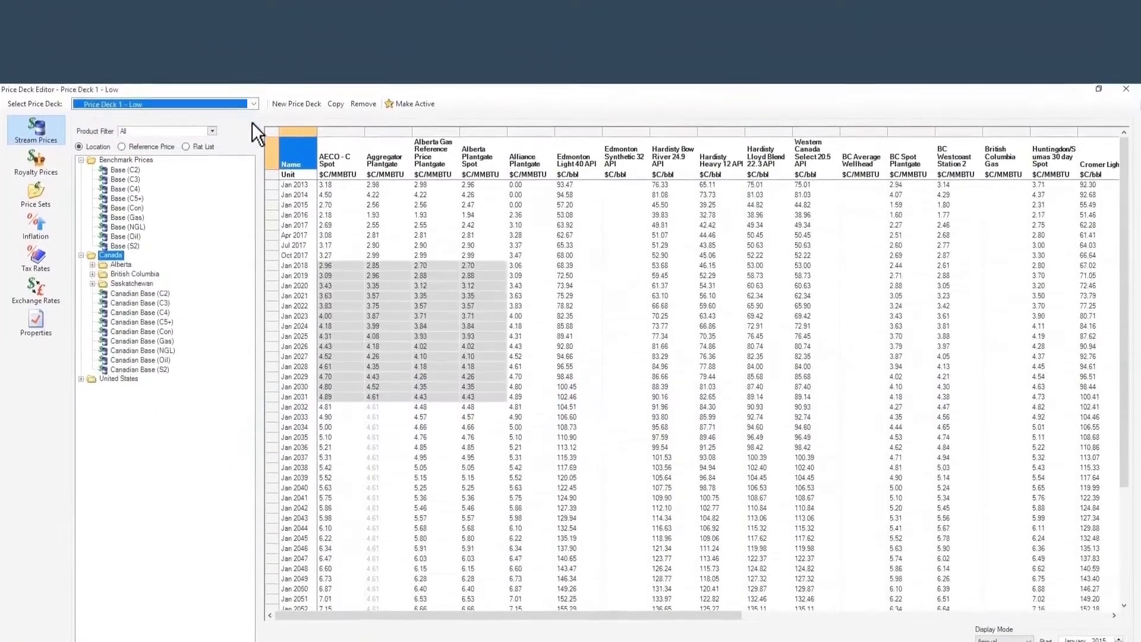
{"action": "left_click", "coordinate": [253, 36]}
{"action": "left_click", "coordinate": [252, 140]}
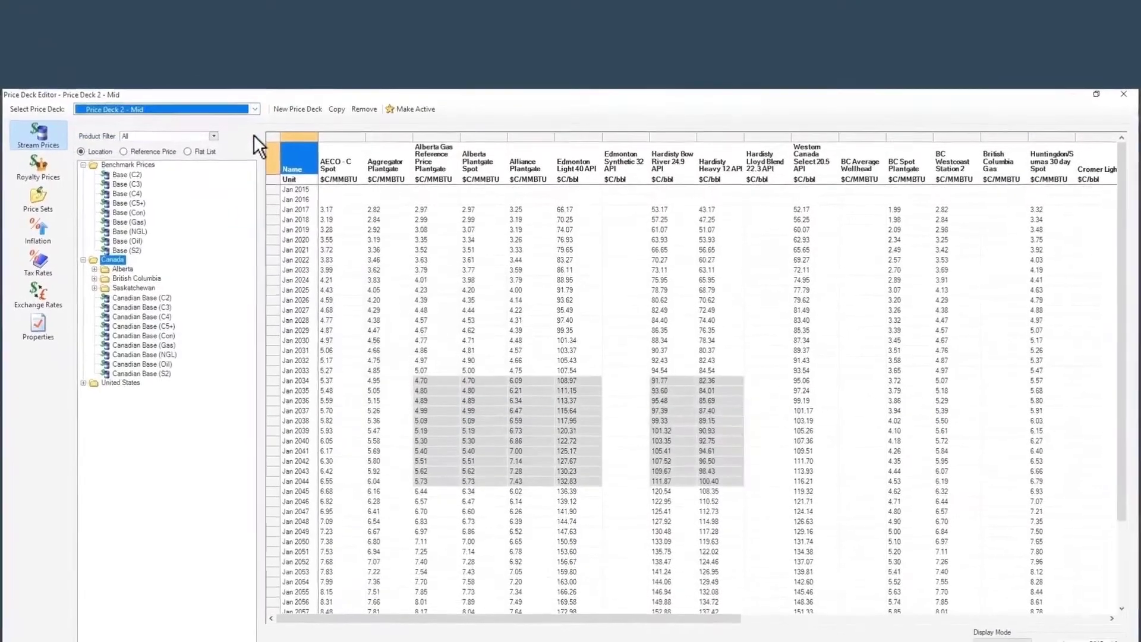
{"action": "left_click", "coordinate": [254, 112]}
{"action": "left_click", "coordinate": [259, 131]}
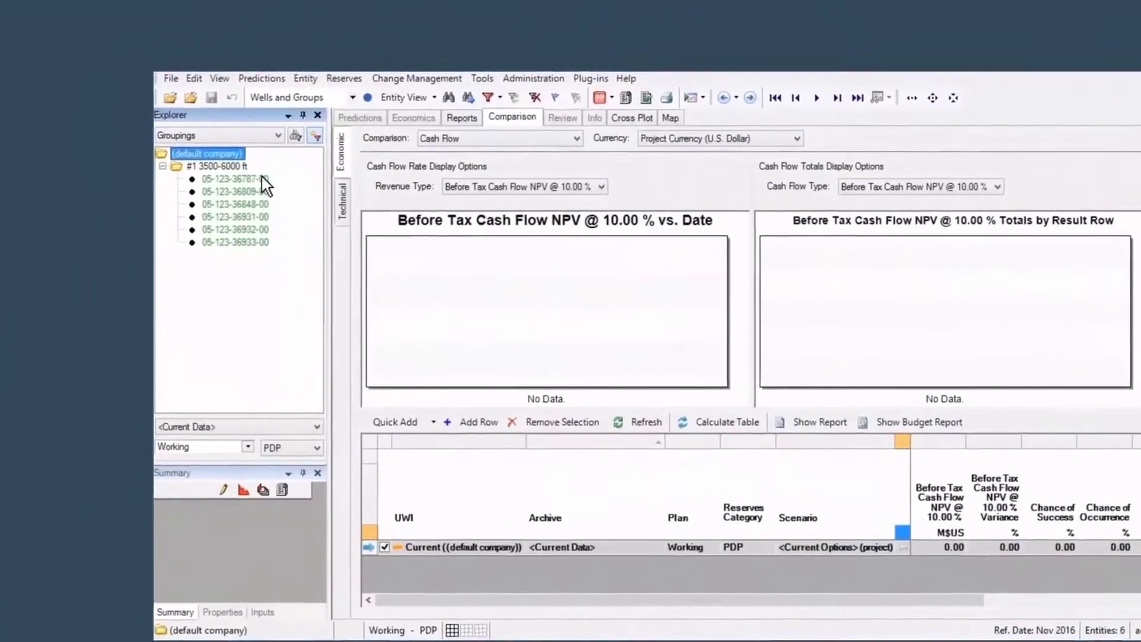
{"action": "left_click", "coordinate": [261, 178]}
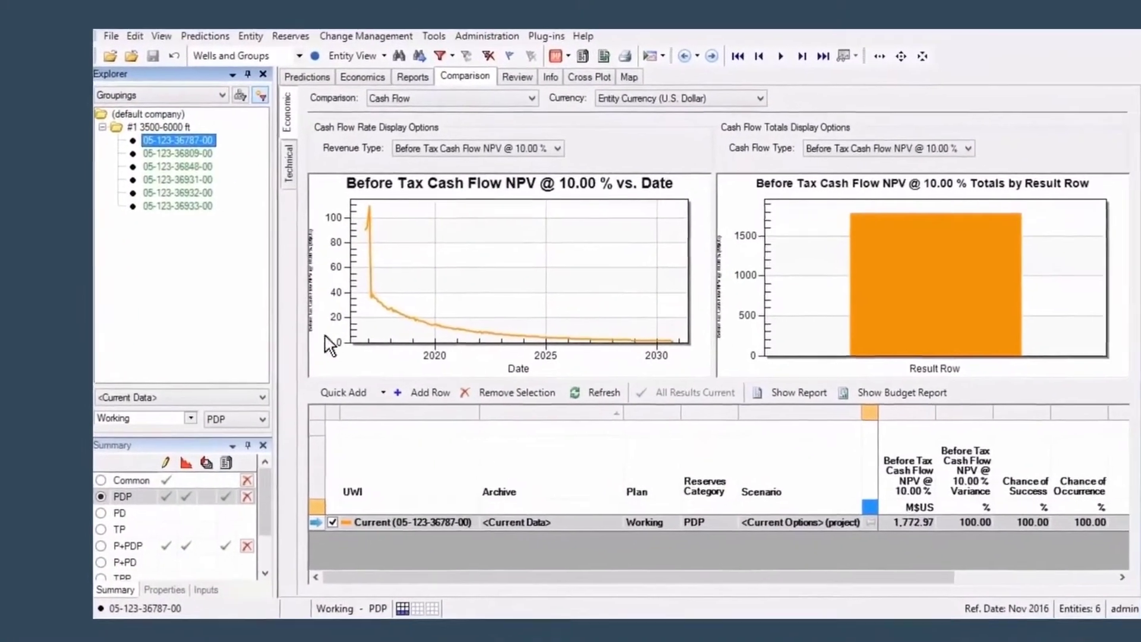
{"action": "left_click", "coordinate": [369, 392]}
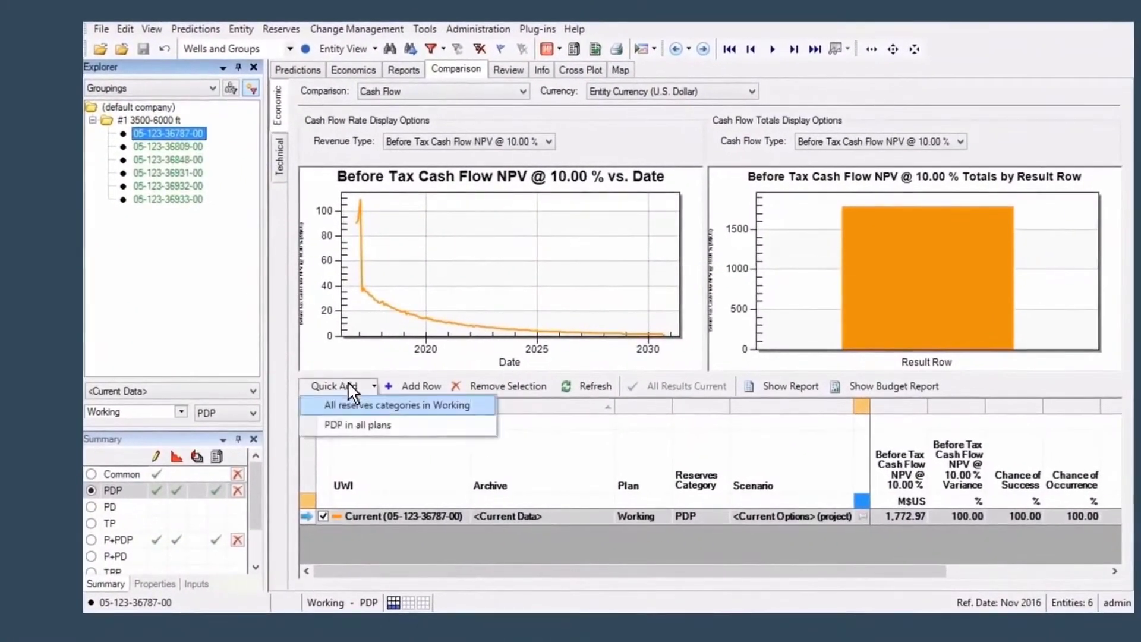
{"action": "left_click", "coordinate": [357, 411]}
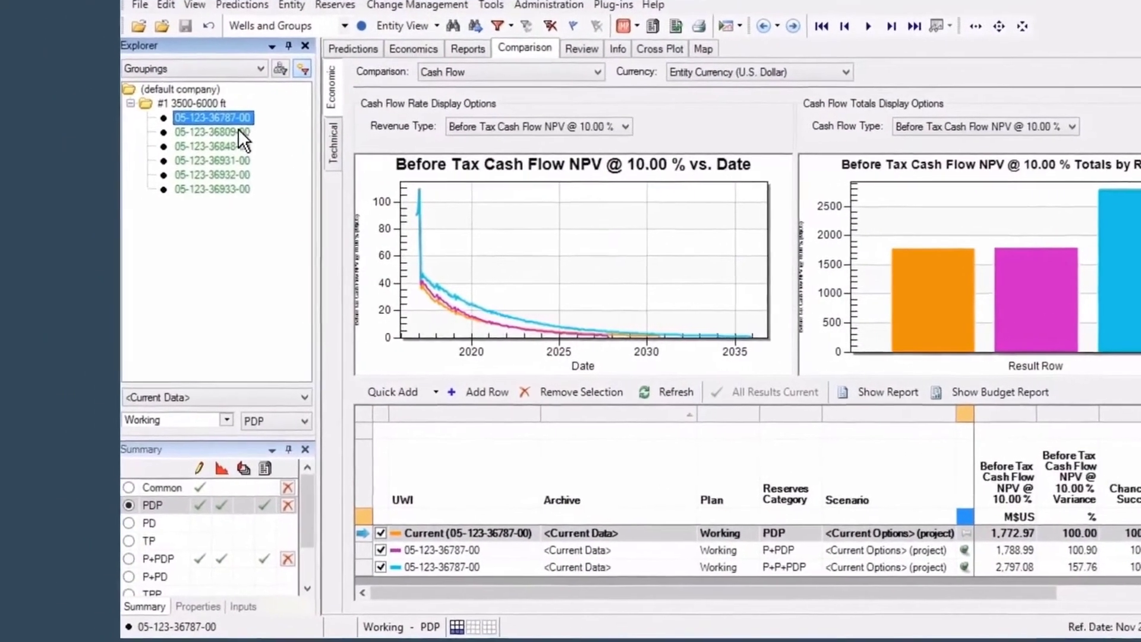
{"action": "left_click", "coordinate": [154, 145]}
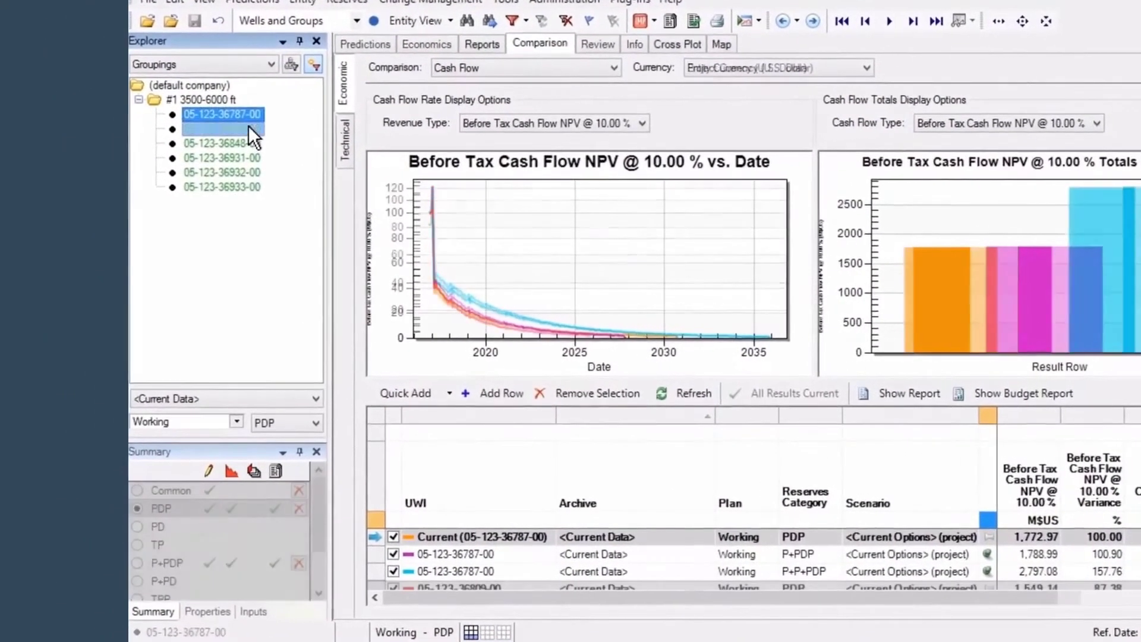
{"action": "left_click", "coordinate": [246, 143], "text": "ctrl"}
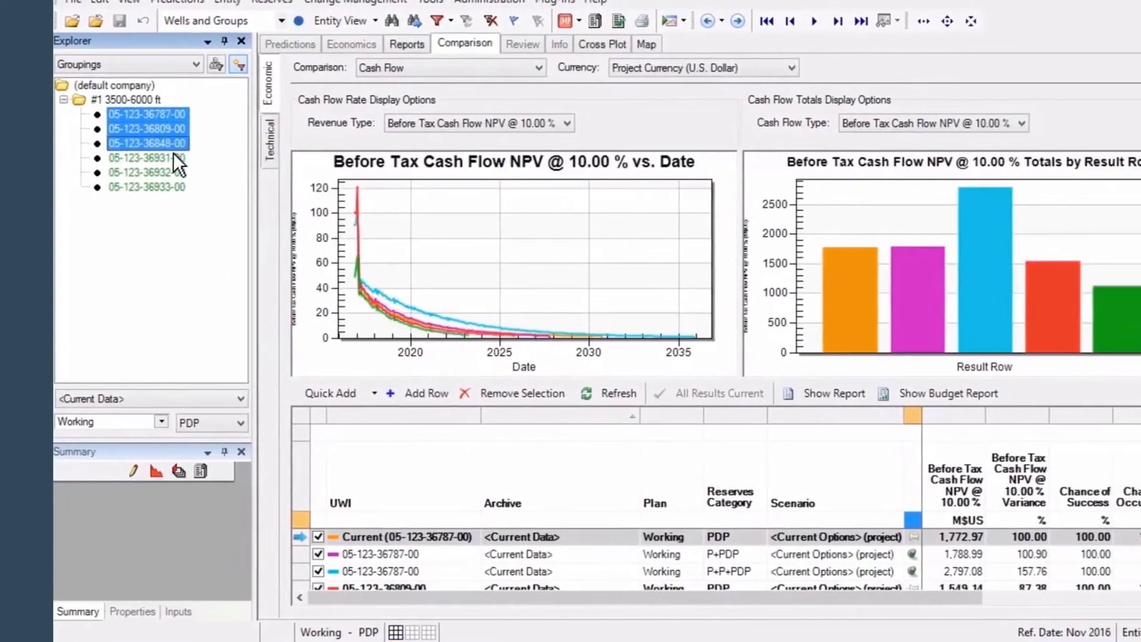
{"action": "left_click", "coordinate": [248, 155], "text": "ctrl"}
{"action": "left_click", "coordinate": [137, 171], "text": "ctrl"}
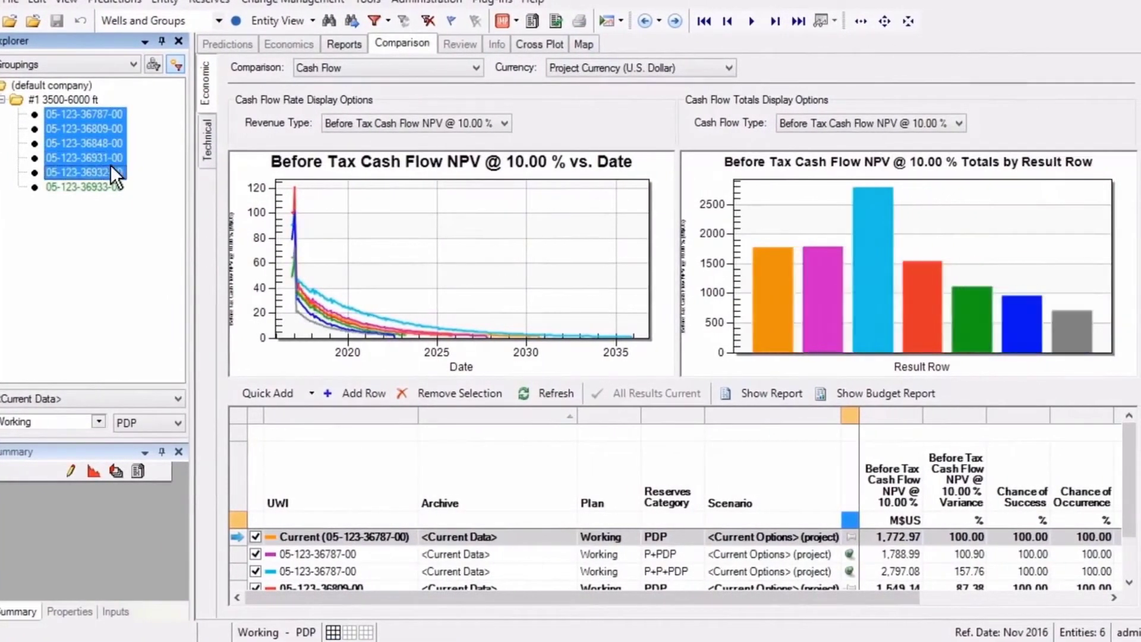
{"action": "left_click", "coordinate": [110, 183], "text": "ctrl"}
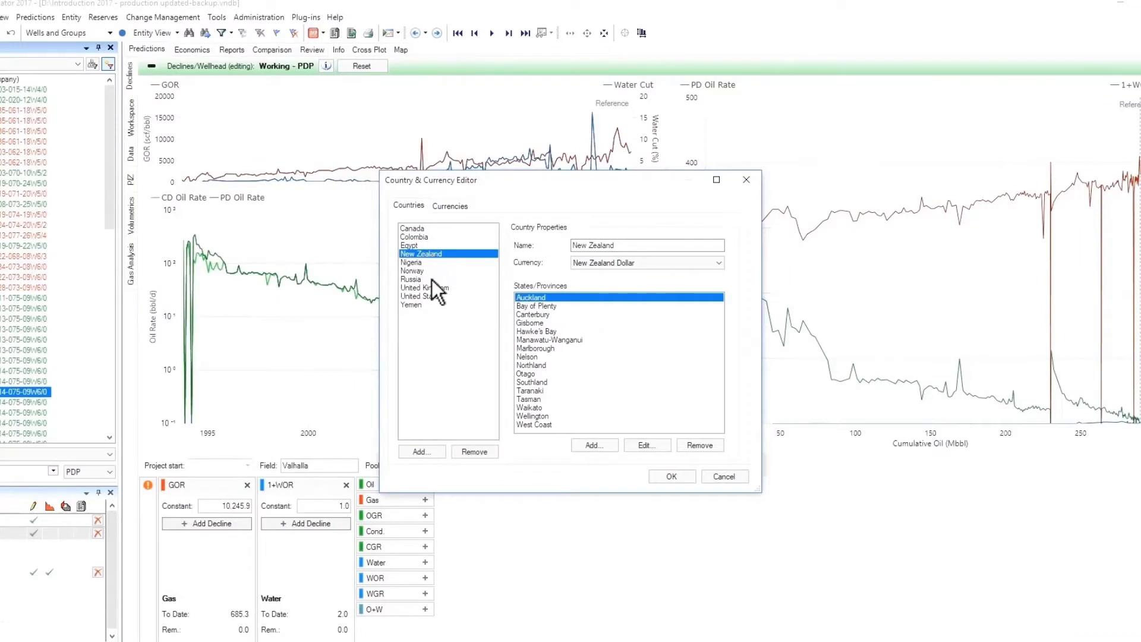
Step: View the United States country properties and step through the currencies list
{"action": "left_click", "coordinate": [431, 296]}
{"action": "left_click", "coordinate": [446, 206]}
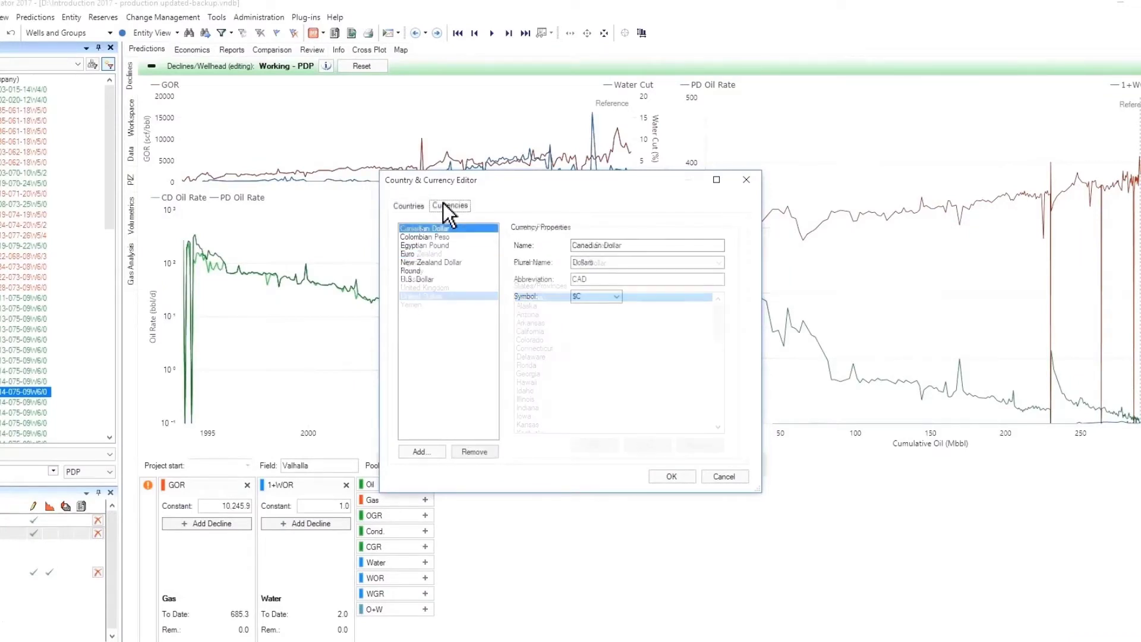
{"action": "key", "text": "Down"}
{"action": "key", "text": "Down"}
{"action": "key", "text": "Down"}
{"action": "key", "text": "Down"}
{"action": "key", "text": "Down"}
{"action": "key", "text": "Down"}
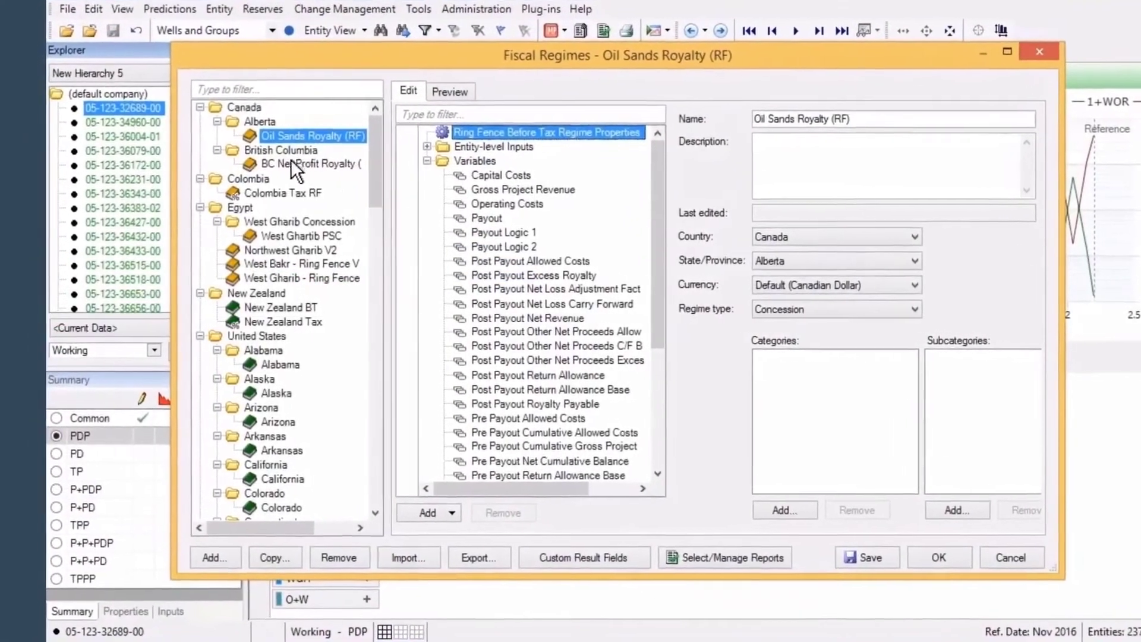
Step: Review the BC Net Profit Royalty, Colombia, West Gharib, Northwest Gharib, New Zealand and Alabama regimes
{"action": "left_click", "coordinate": [279, 165]}
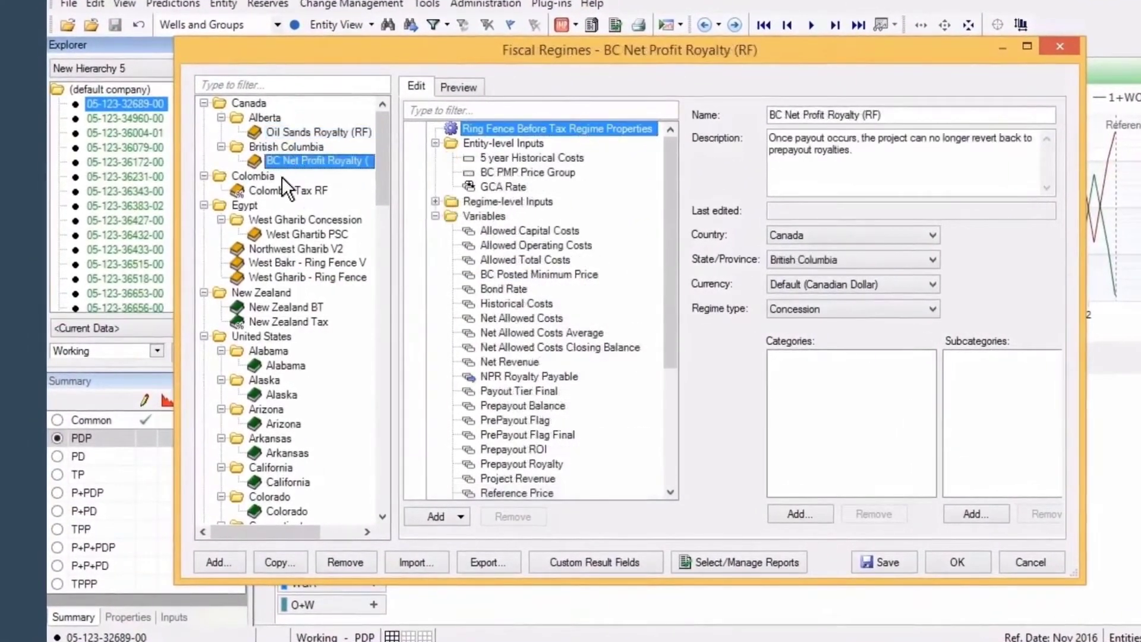
{"action": "left_click", "coordinate": [275, 191]}
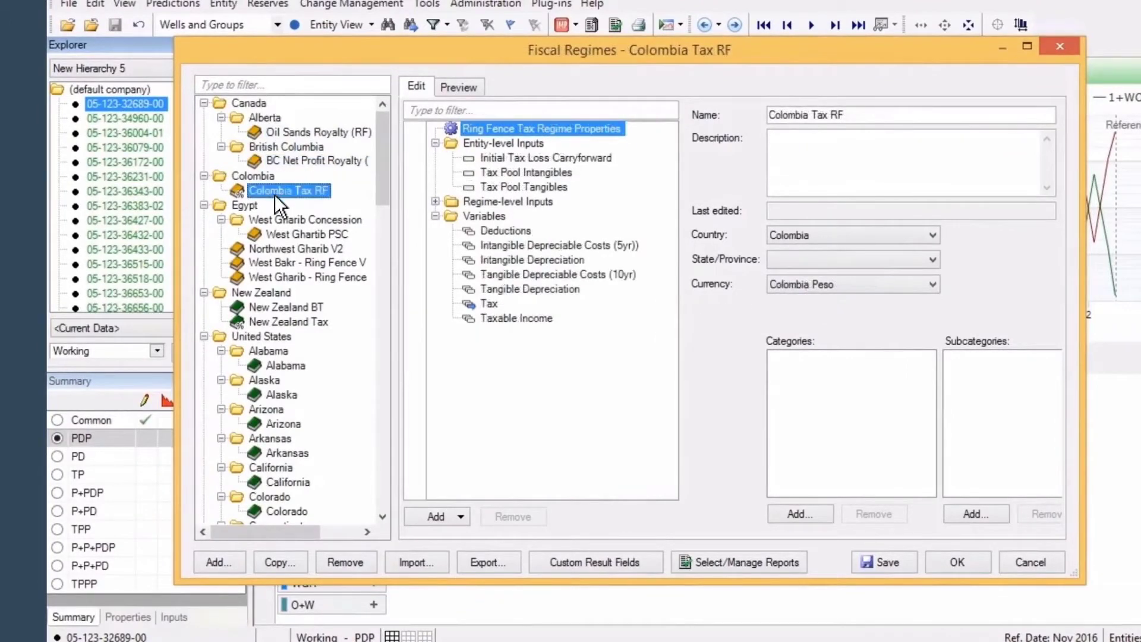
{"action": "left_click", "coordinate": [275, 232]}
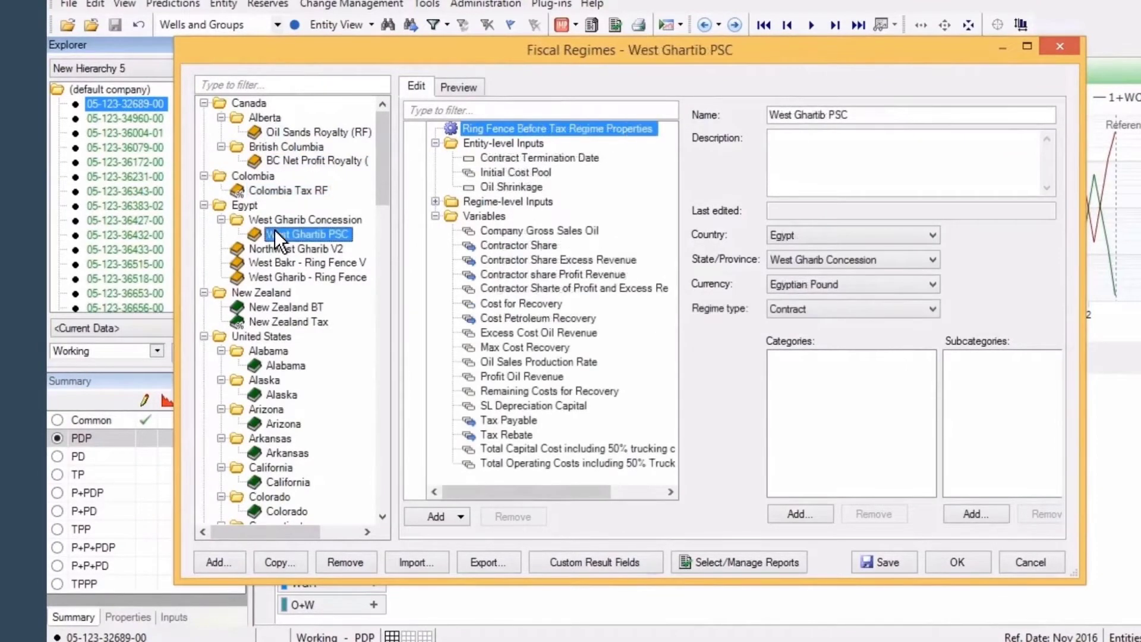
{"action": "left_click", "coordinate": [274, 249]}
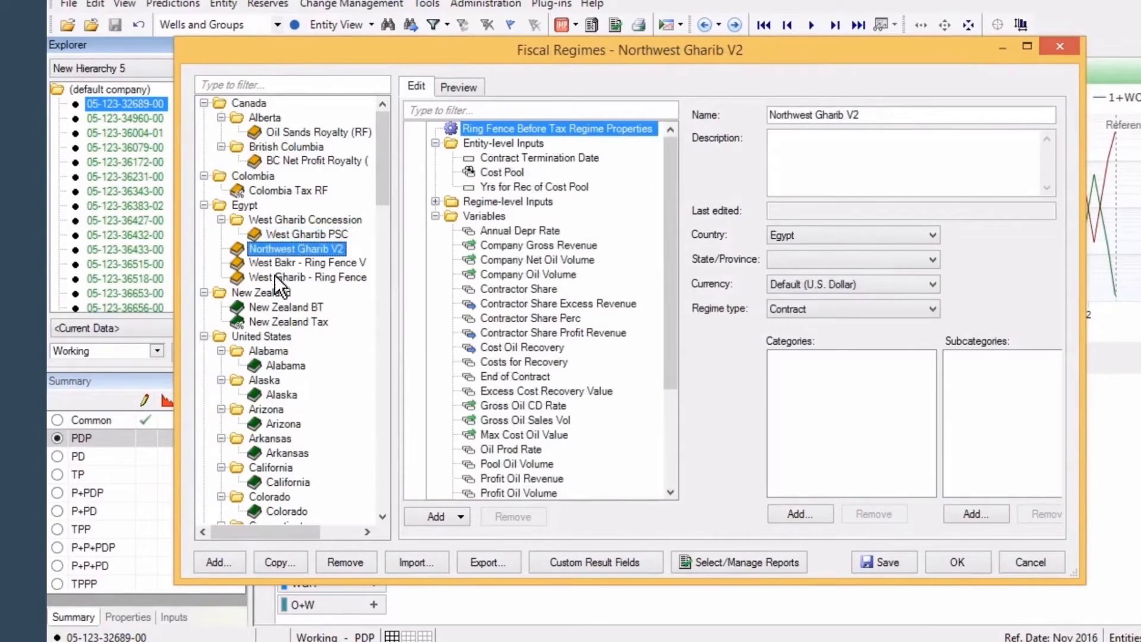
{"action": "left_click", "coordinate": [275, 306]}
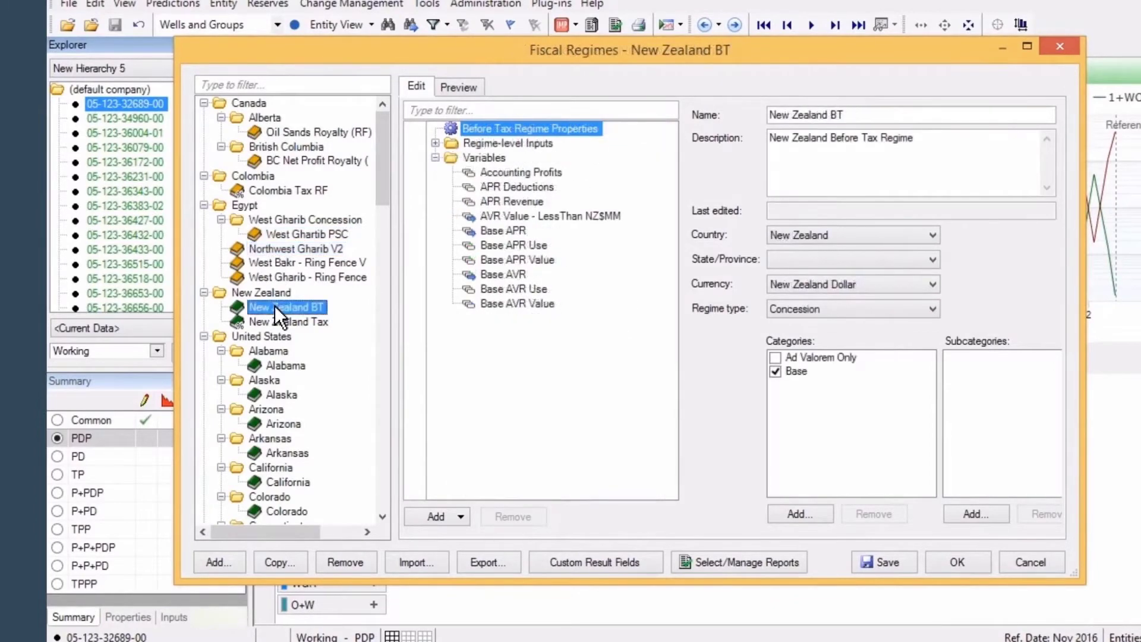
{"action": "left_click", "coordinate": [266, 364]}
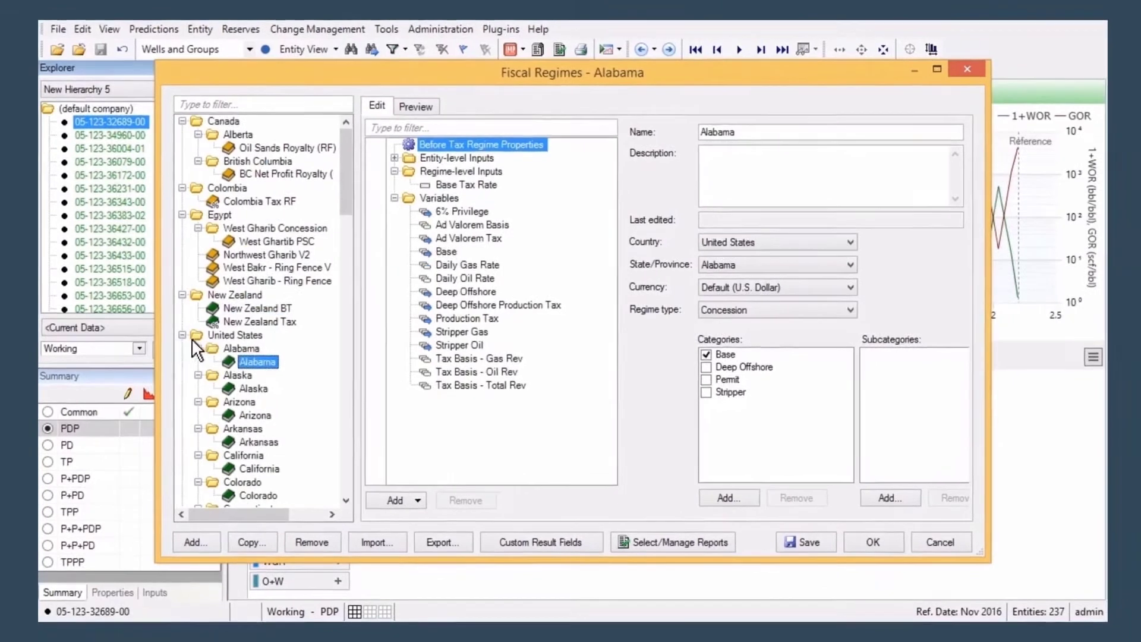
{"action": "left_click", "coordinate": [182, 334]}
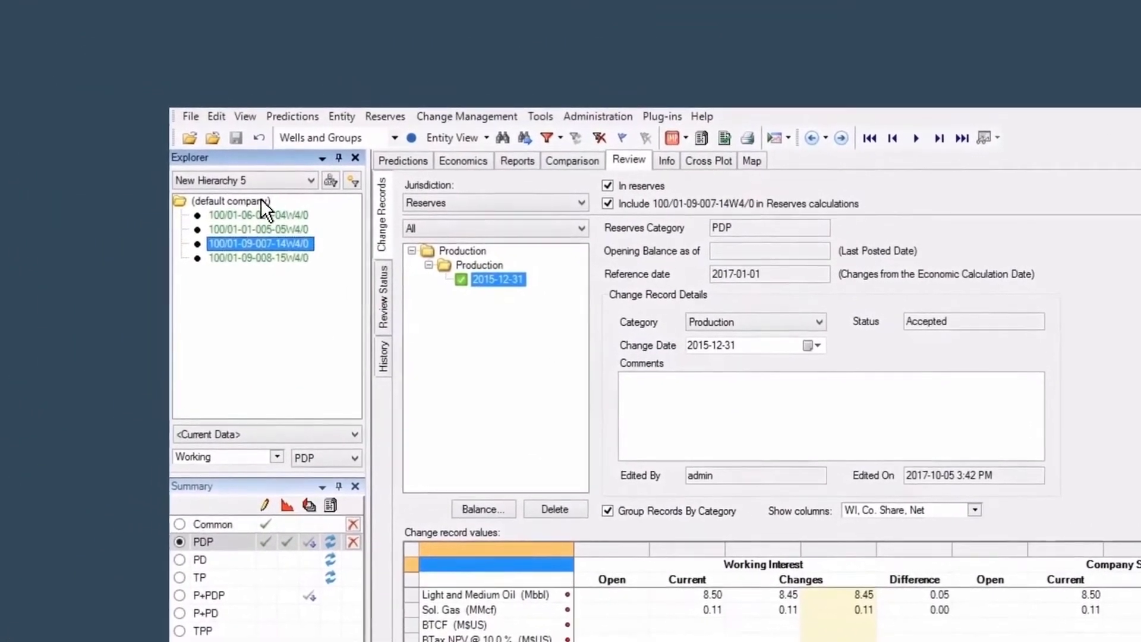
Step: Balance reserves for the whole default company with change category Production
{"action": "left_click", "coordinate": [261, 201]}
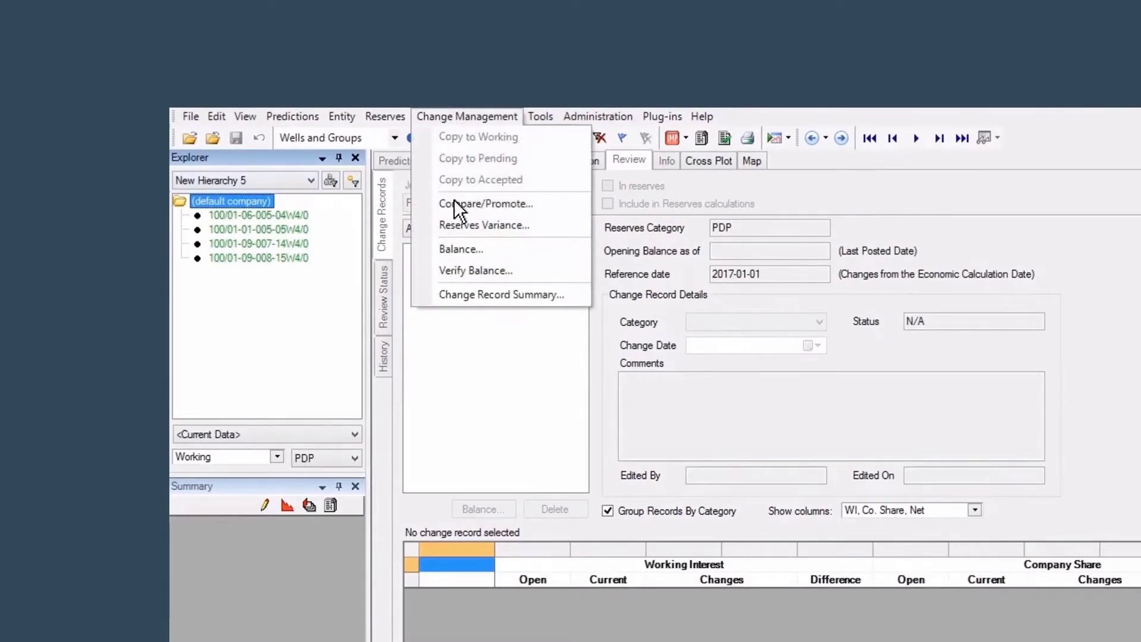
{"action": "left_click", "coordinate": [456, 247]}
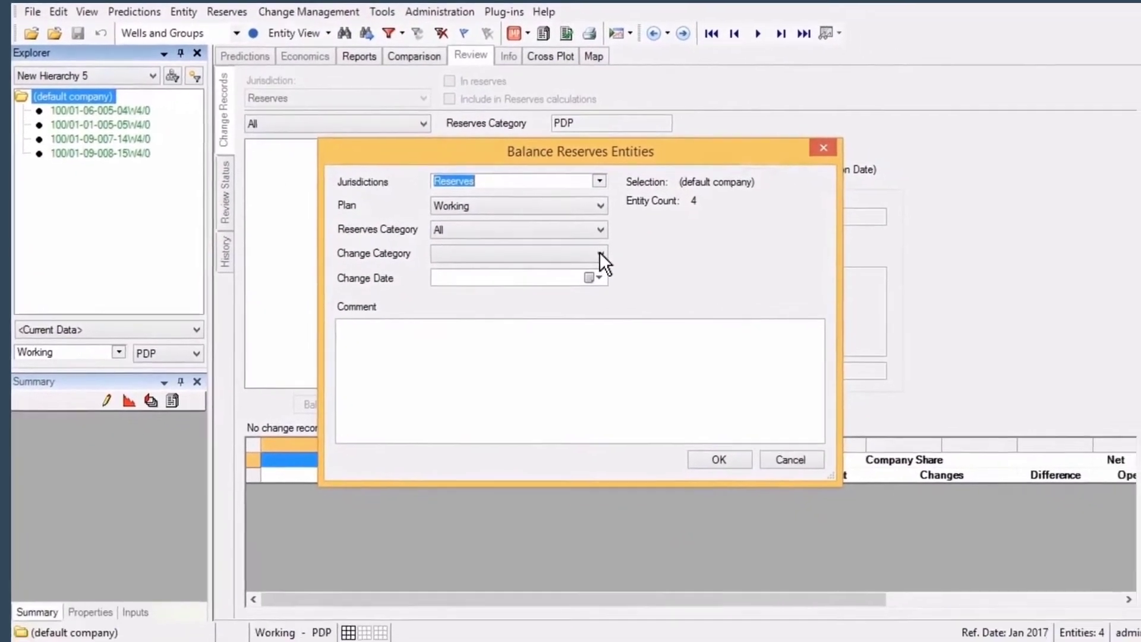
{"action": "left_click", "coordinate": [600, 253]}
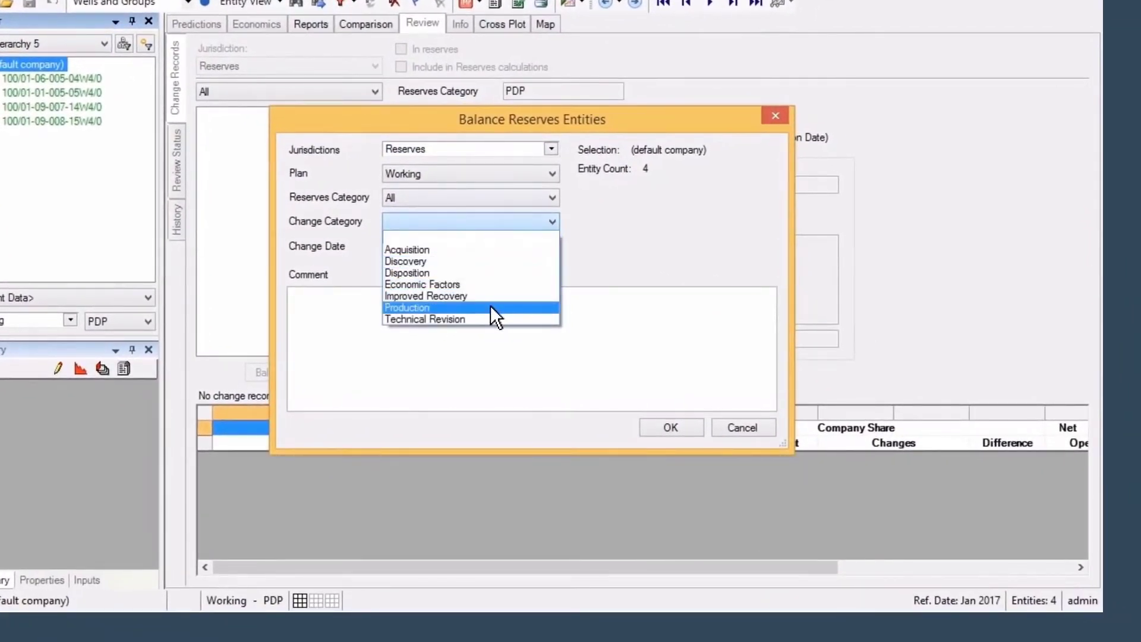
{"action": "left_click", "coordinate": [491, 306]}
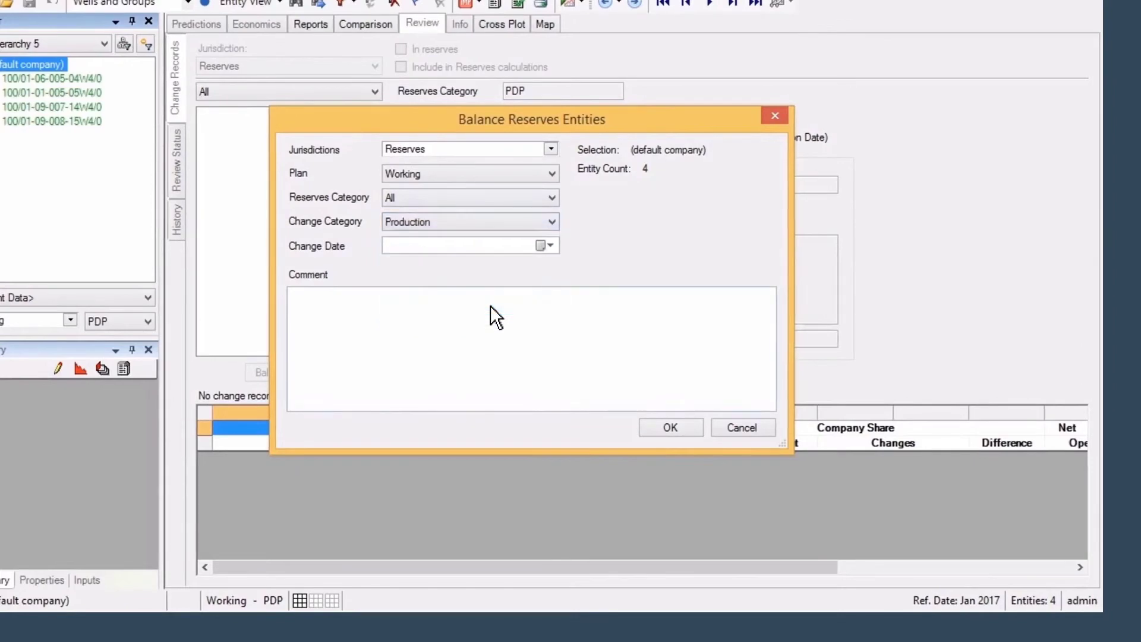
{"action": "left_click", "coordinate": [647, 426]}
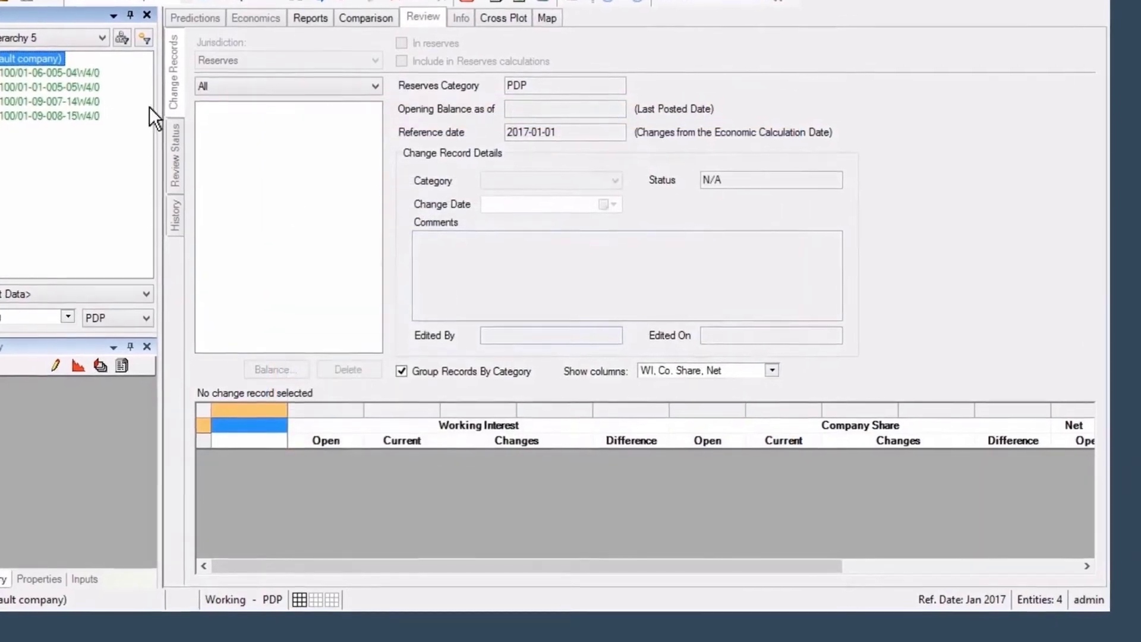
Step: Review change records for wells 100/01-06-005-04W4/0, 100/01-01-005-05W4/0 and 100/01-09-007-14W4/0
{"action": "left_click", "coordinate": [90, 72]}
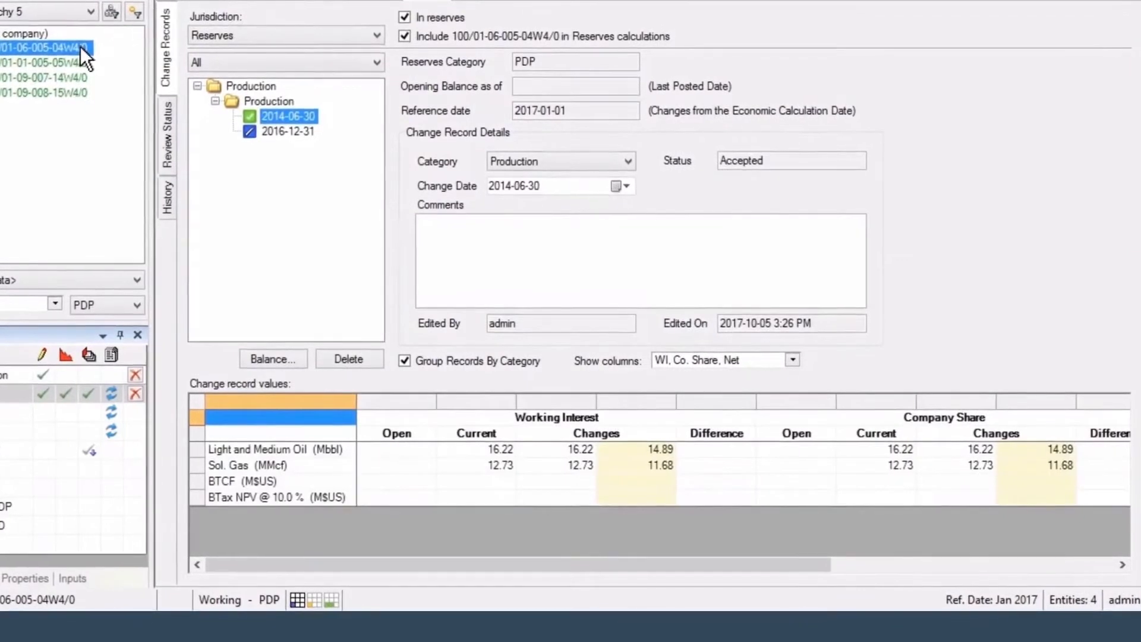
{"action": "left_click", "coordinate": [81, 63]}
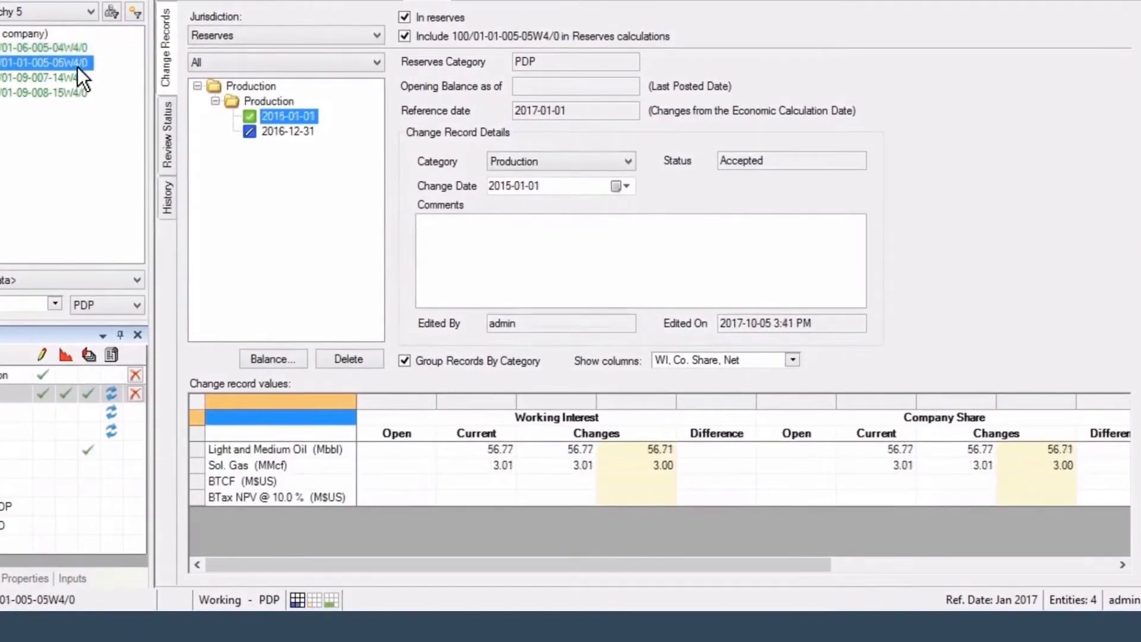
{"action": "left_click", "coordinate": [71, 77]}
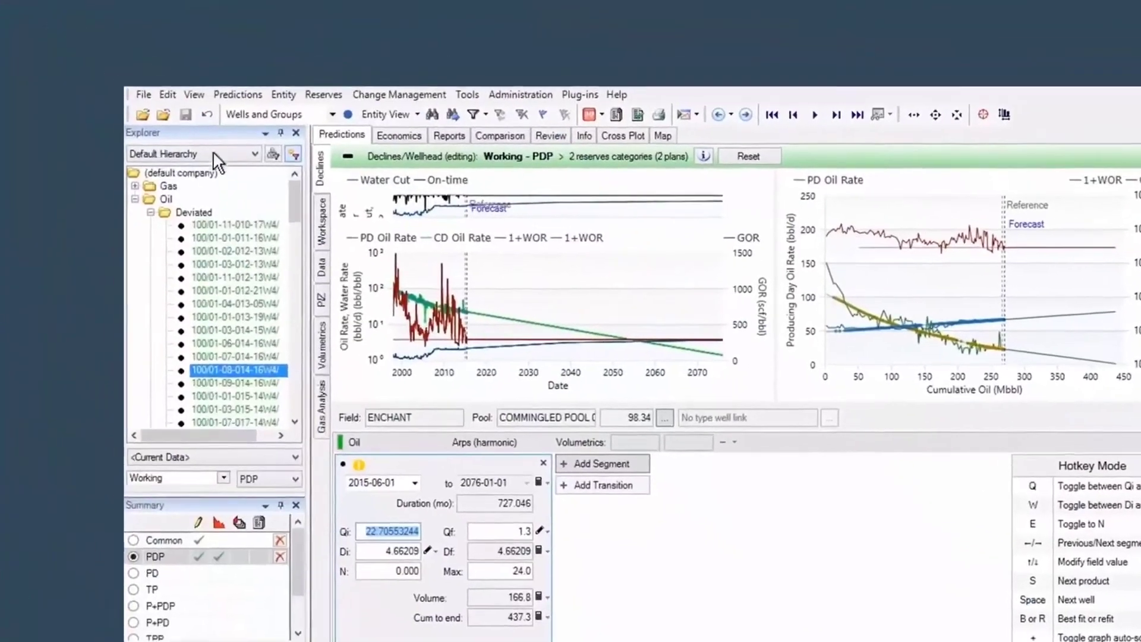
Step: Browse the File Import and Export options, autoplay through the wells, then show well filtering options
{"action": "left_click", "coordinate": [144, 94]}
{"action": "mouse_move", "coordinate": [246, 168]}
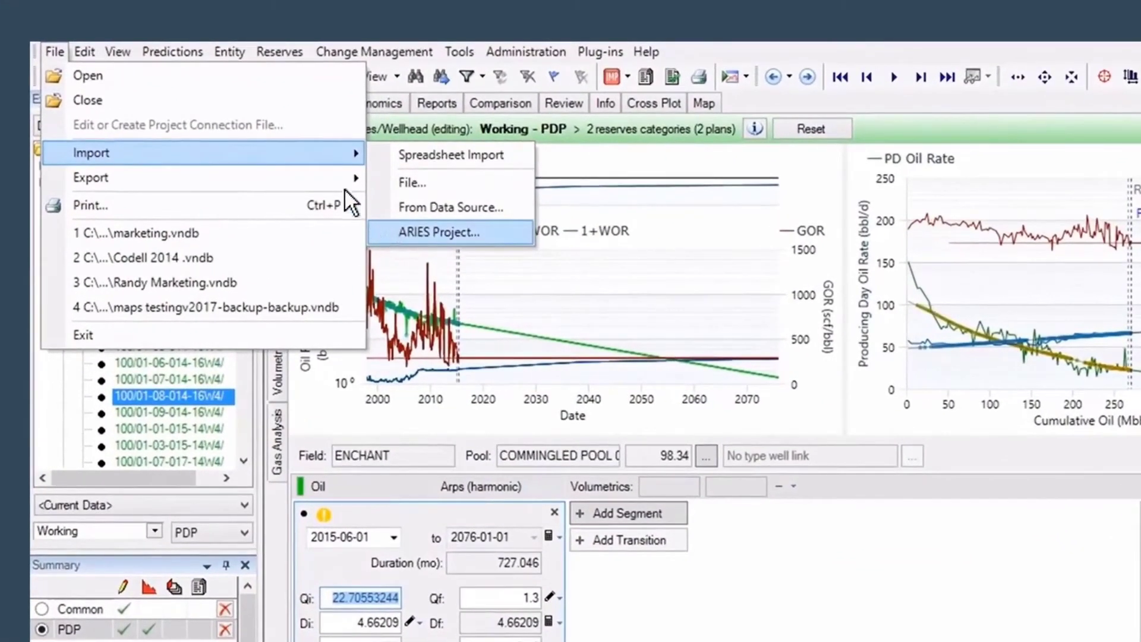
{"action": "mouse_move", "coordinate": [330, 178]}
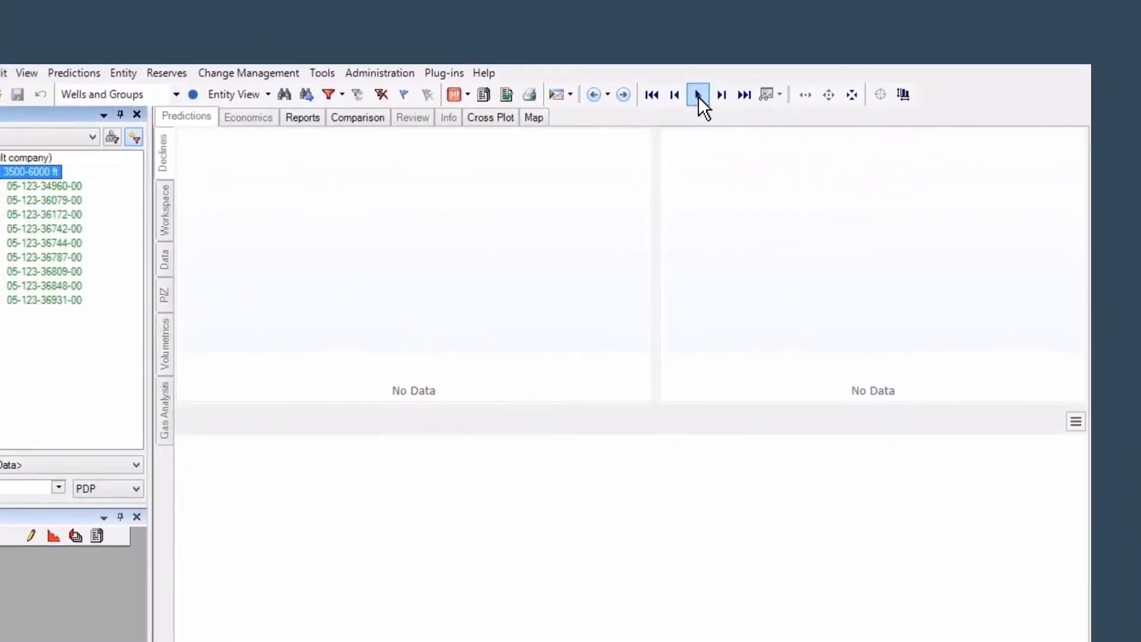
{"action": "left_click", "coordinate": [698, 97]}
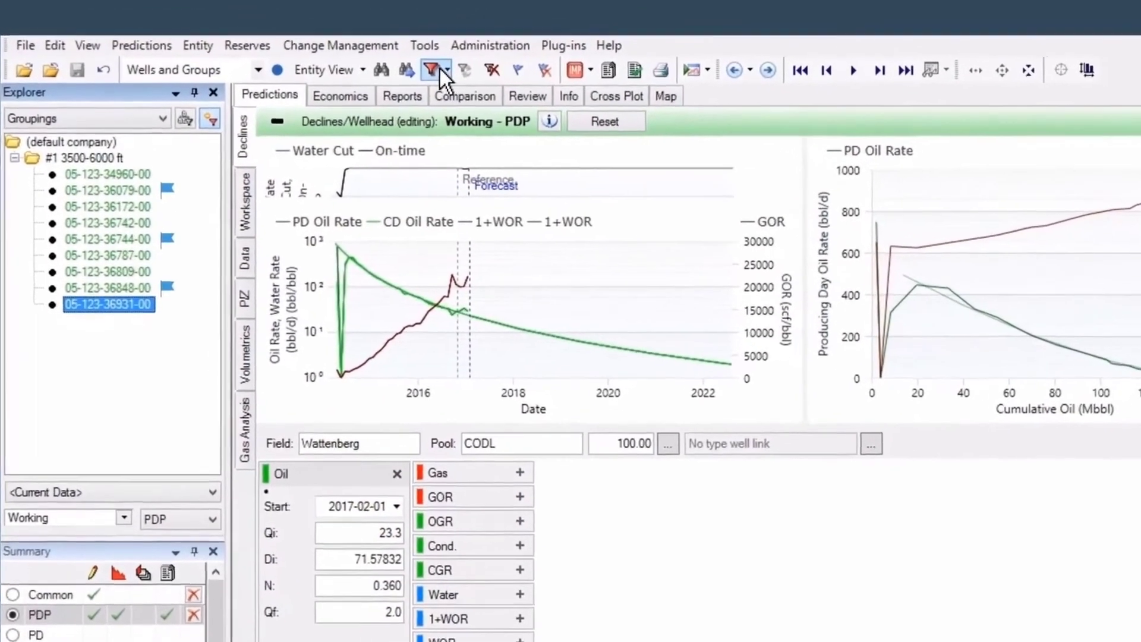
{"action": "left_click", "coordinate": [441, 69]}
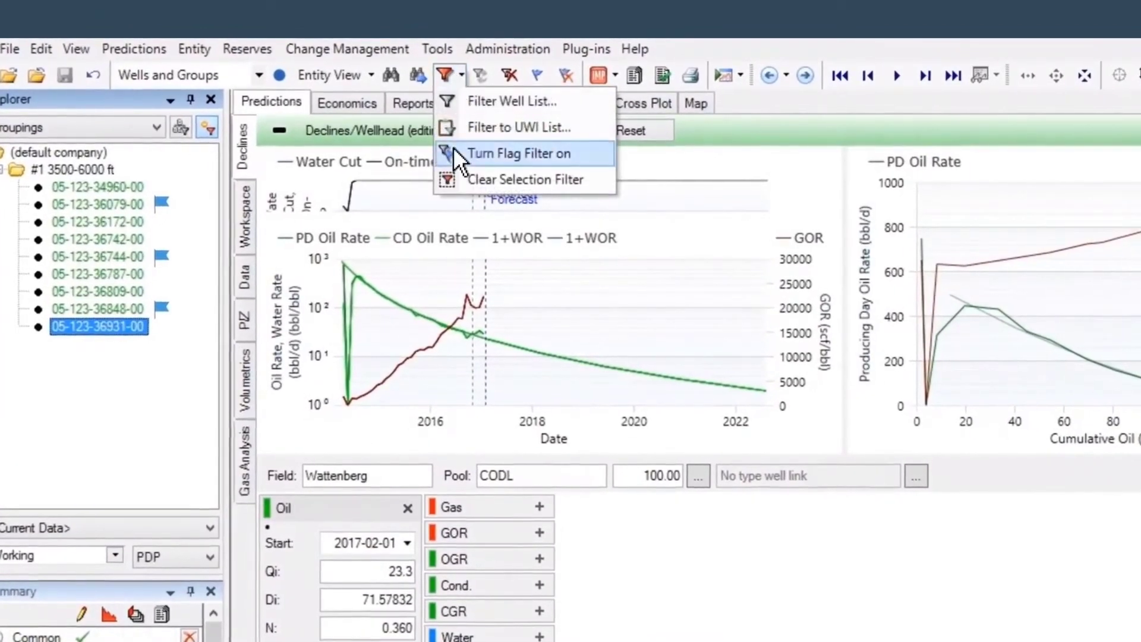